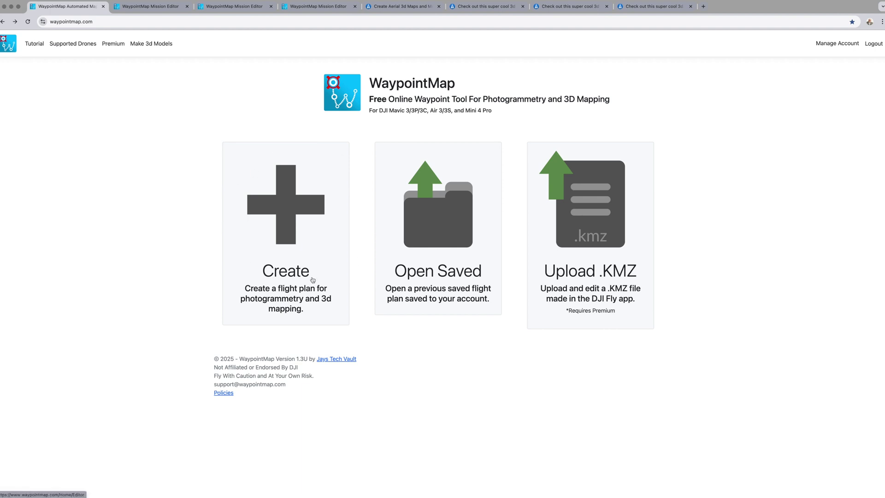
# Step: Start a new flight plan in the mission editor and zoom the map toward St Albans
pyautogui.click(280, 236)
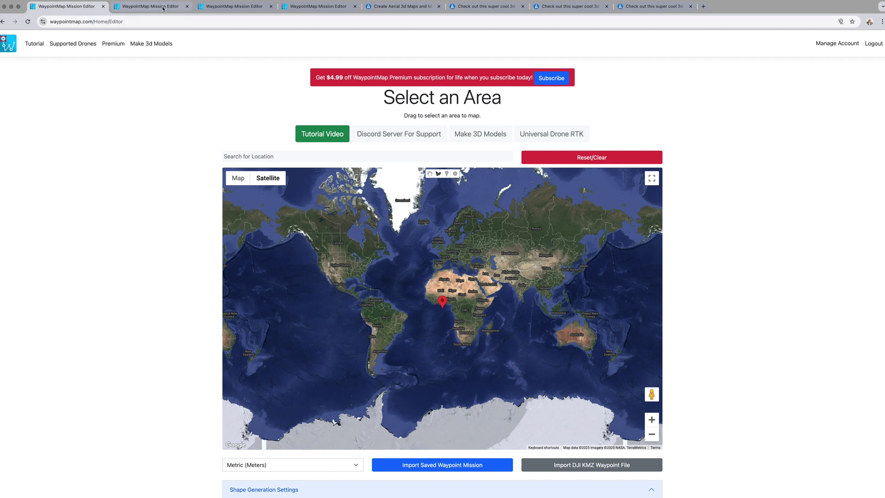
pyautogui.click(145, 8)
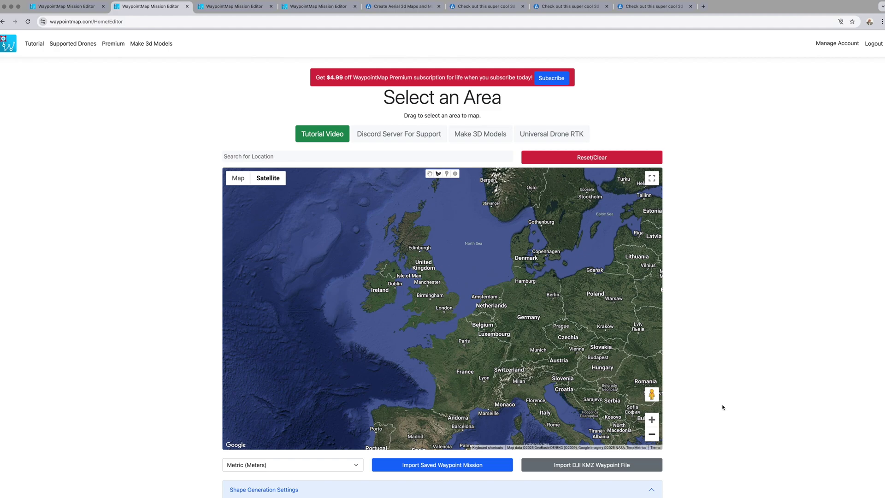
pyautogui.click(652, 420)
pyautogui.click(652, 419)
pyautogui.click(652, 420)
pyautogui.click(652, 419)
pyautogui.click(652, 420)
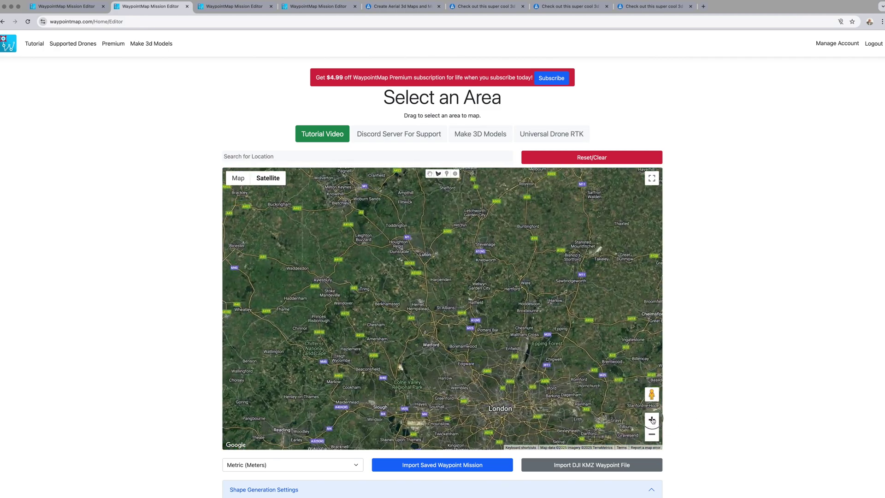
pyautogui.click(652, 419)
pyautogui.click(652, 420)
pyautogui.click(652, 420)
# Step: Zoom in past Verulamium Park and centre the St Albans athletics track on the map
pyautogui.click(652, 420)
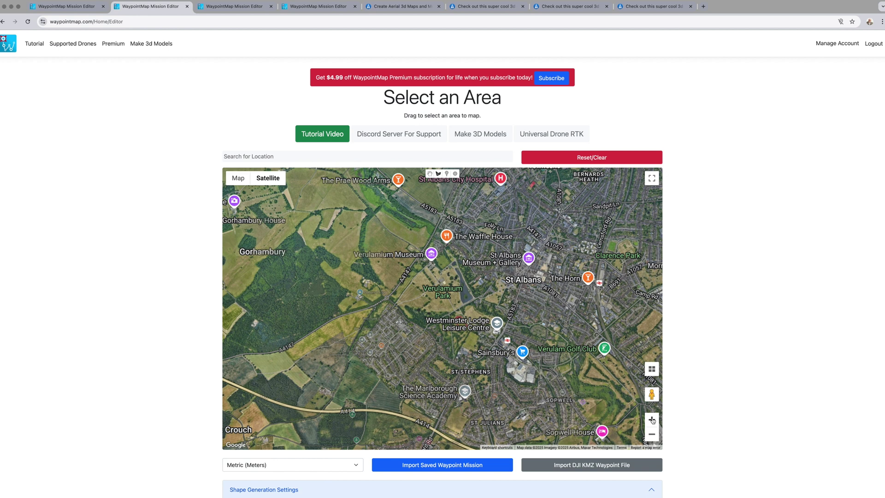
pyautogui.click(652, 420)
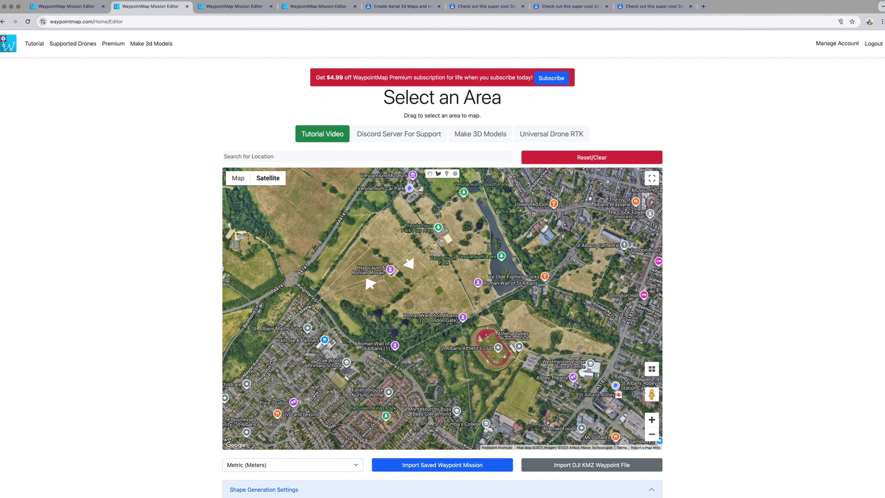
pyautogui.click(652, 419)
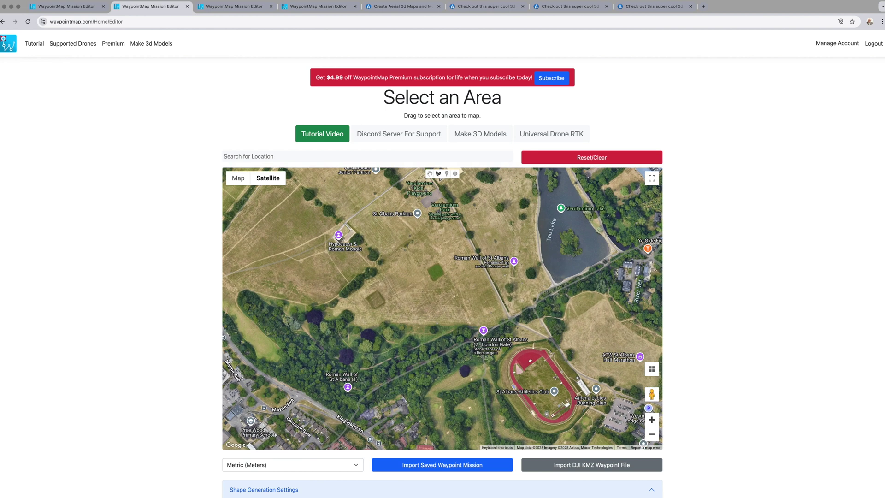
pyautogui.moveTo(554, 381); pyautogui.dragTo(478, 315)
pyautogui.click(652, 420)
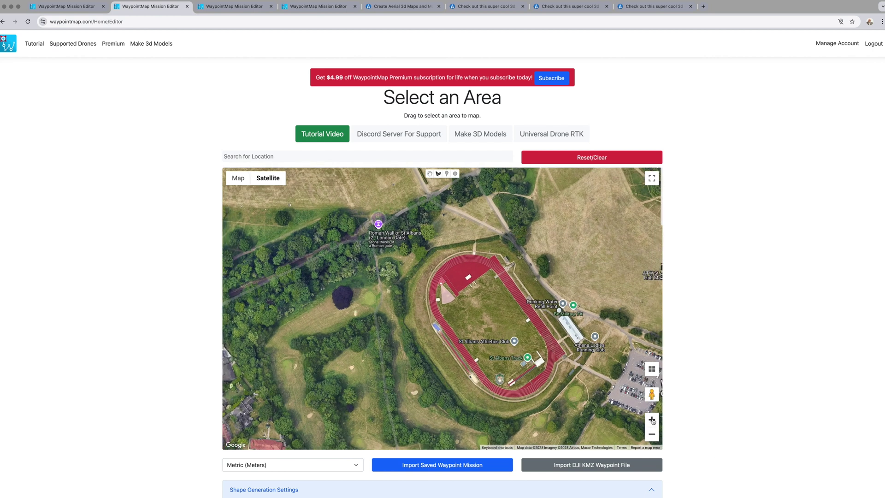
pyautogui.moveTo(489, 311); pyautogui.dragTo(442, 300)
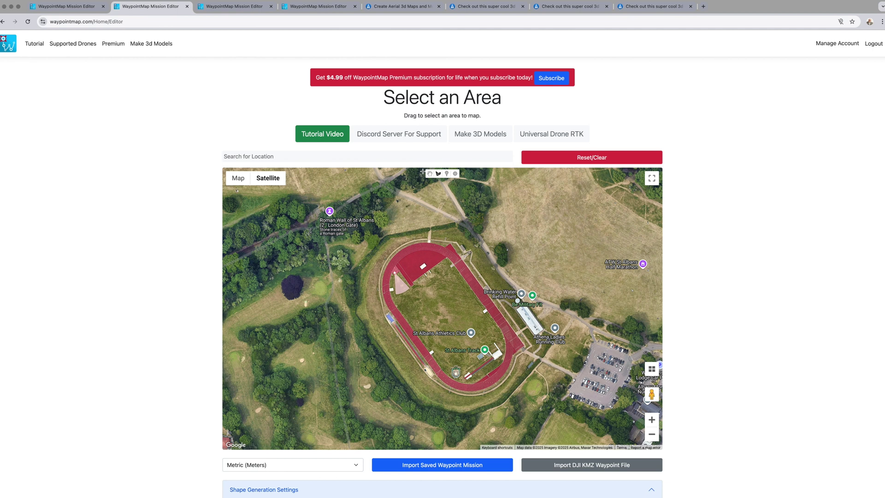
# Step: Draw a circle over the athletics track and generate numbered waypoints around its perimeter
pyautogui.click(455, 174)
pyautogui.moveTo(449, 313); pyautogui.dragTo(506, 391)
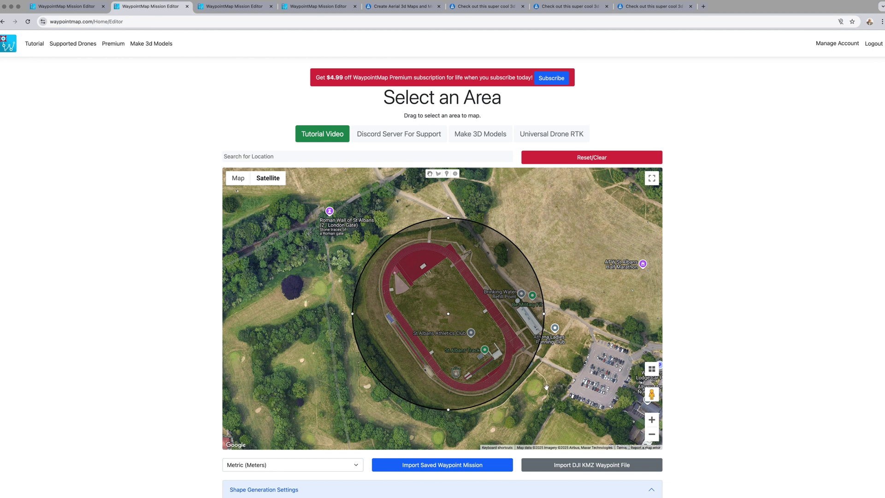
pyautogui.scroll(-2, 545, 387)
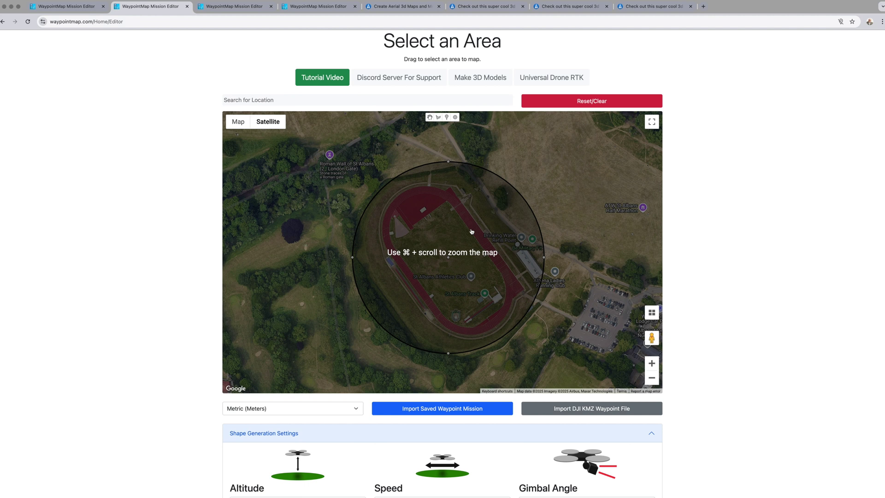
pyautogui.click(469, 224)
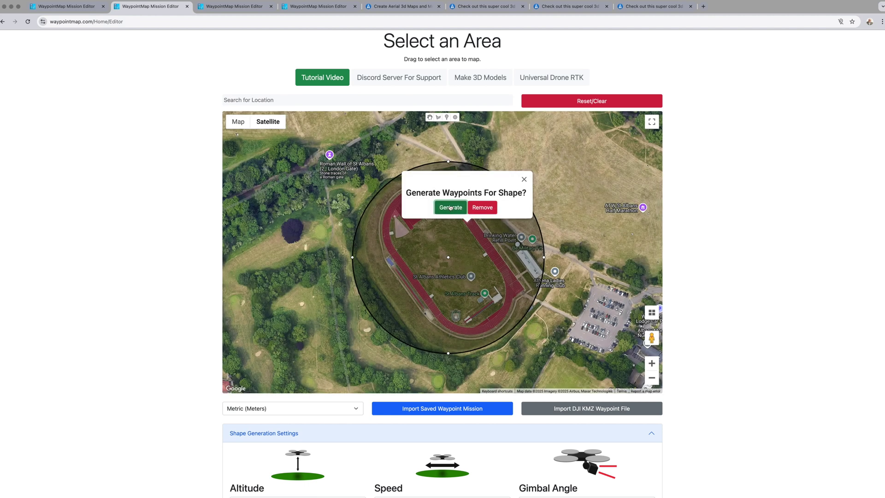
pyautogui.click(450, 208)
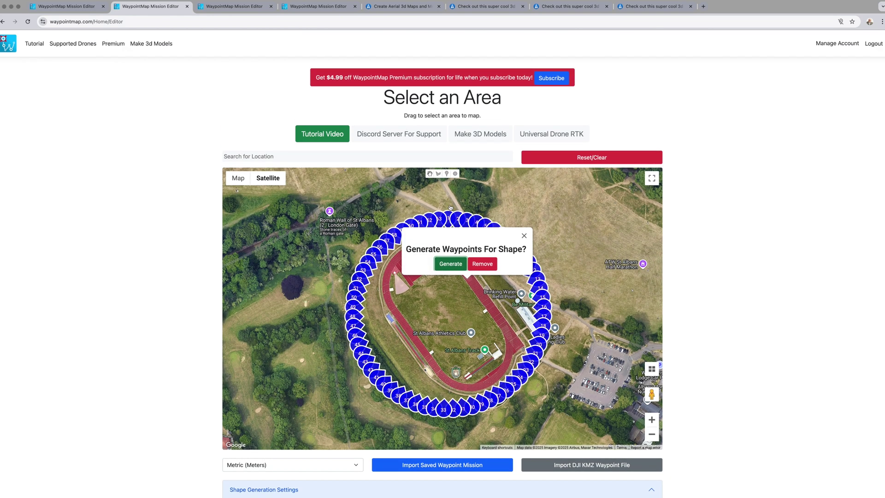
pyautogui.click(525, 236)
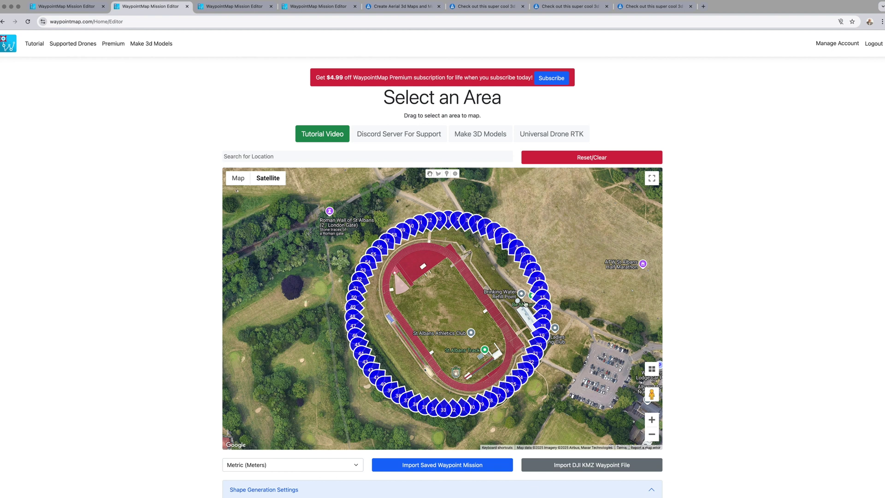
# Step: Inspect waypoint 2's settings and action list, then circle the small building and generate waypoints
pyautogui.click(455, 220)
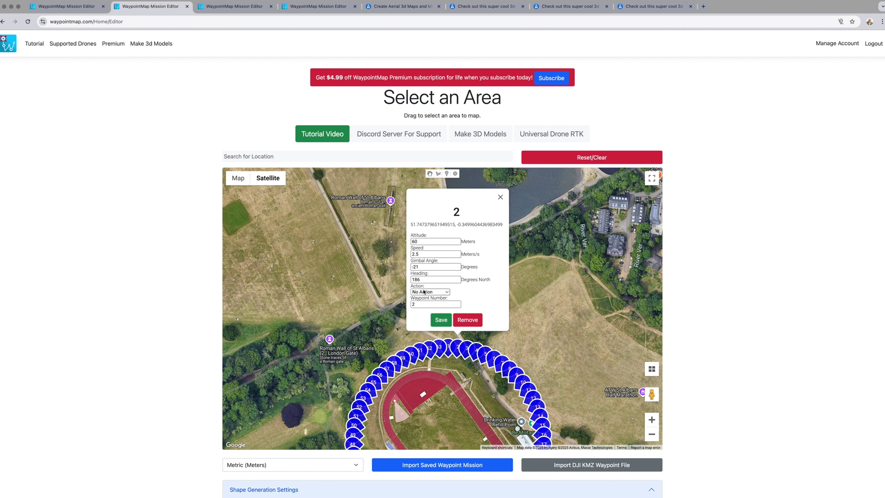
pyautogui.click(447, 293)
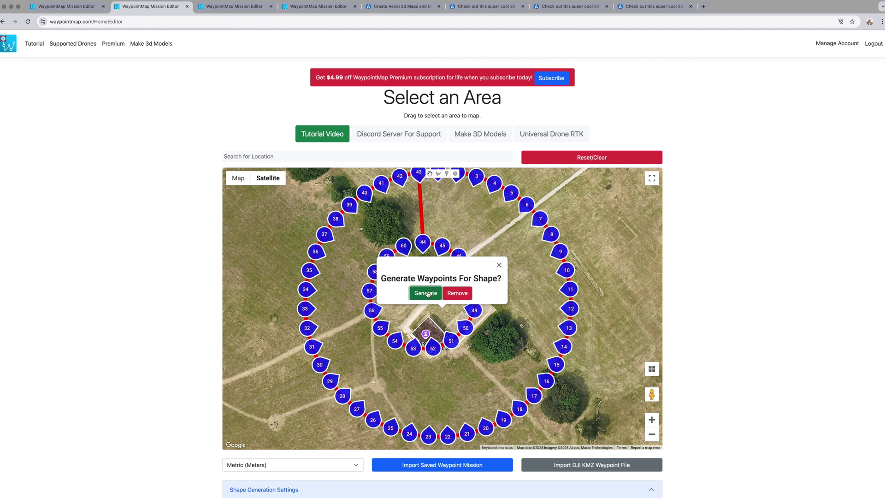
pyautogui.click(499, 266)
pyautogui.moveTo(456, 275); pyautogui.dragTo(478, 289)
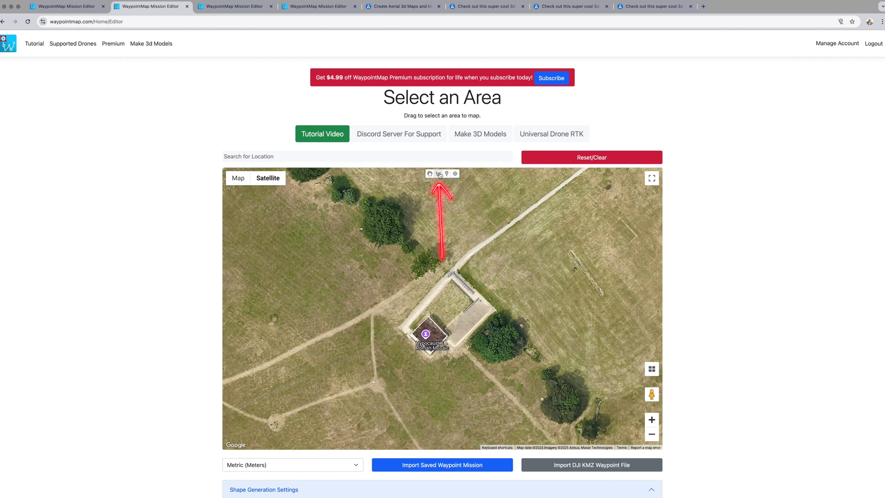
# Step: Outline the small building with a four-corner polygon and generate back-and-forth waypoint lines inside it
pyautogui.click(438, 174)
pyautogui.click(377, 316)
pyautogui.click(444, 241)
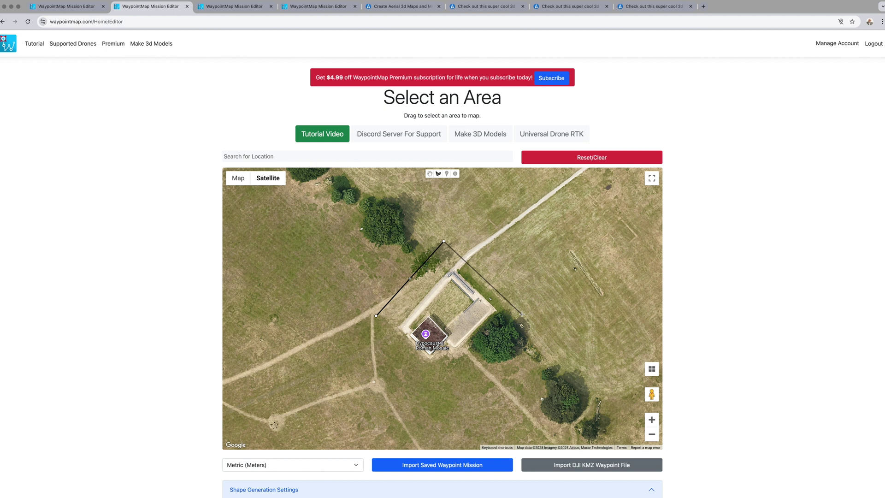
pyautogui.click(521, 313)
pyautogui.click(446, 390)
pyautogui.click(376, 316)
pyautogui.click(463, 295)
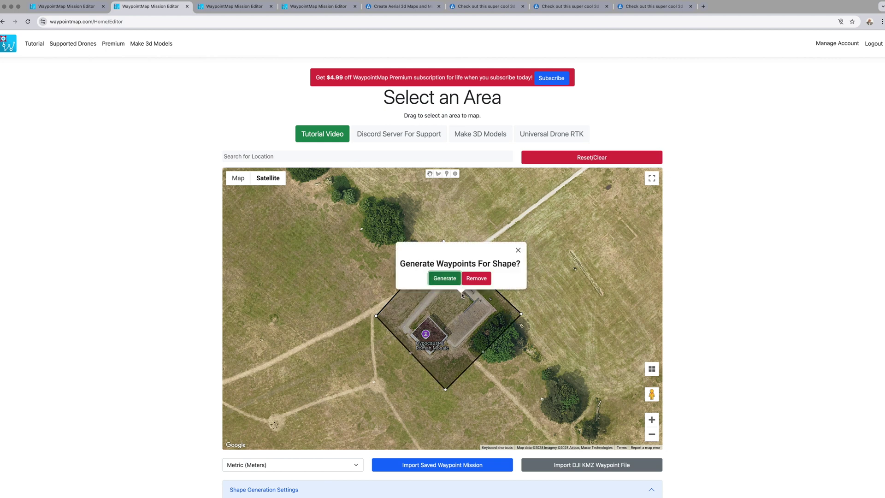
pyautogui.click(442, 278)
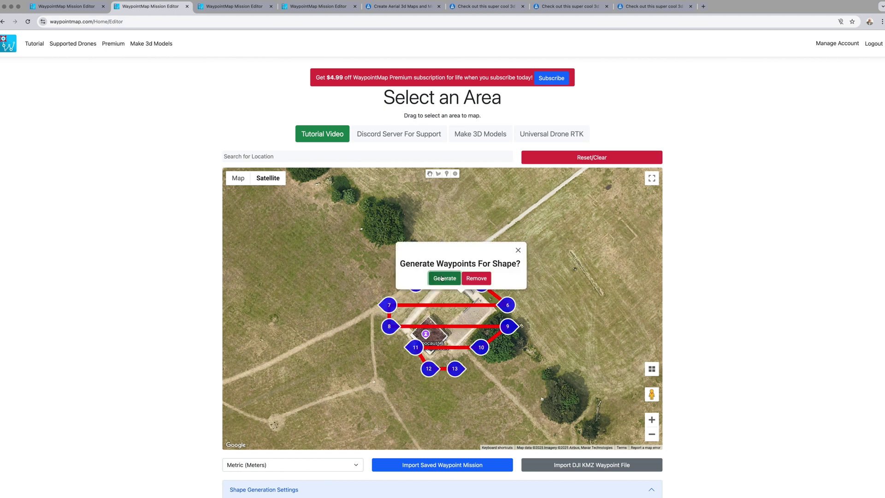
pyautogui.click(518, 250)
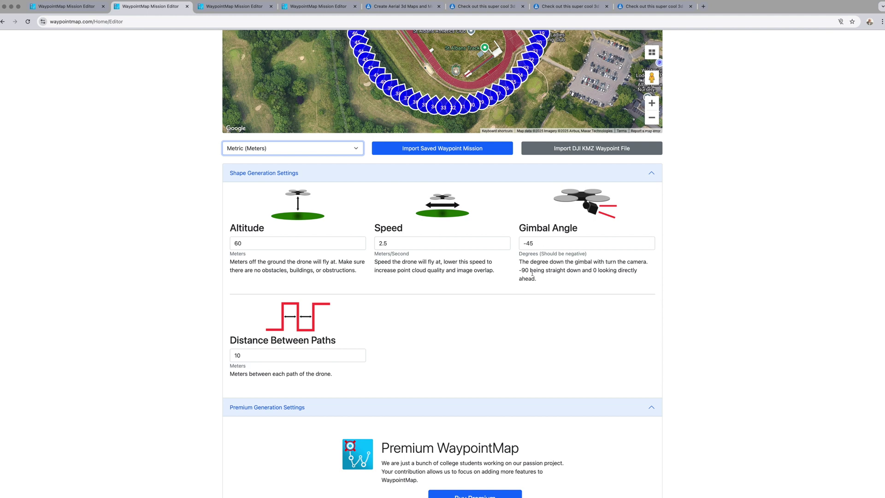
# Step: Enter 90 in the gimbal angle field, then download the mission as a DJI KMZ file
pyautogui.doubleClick(527, 243)
pyautogui.write('90')
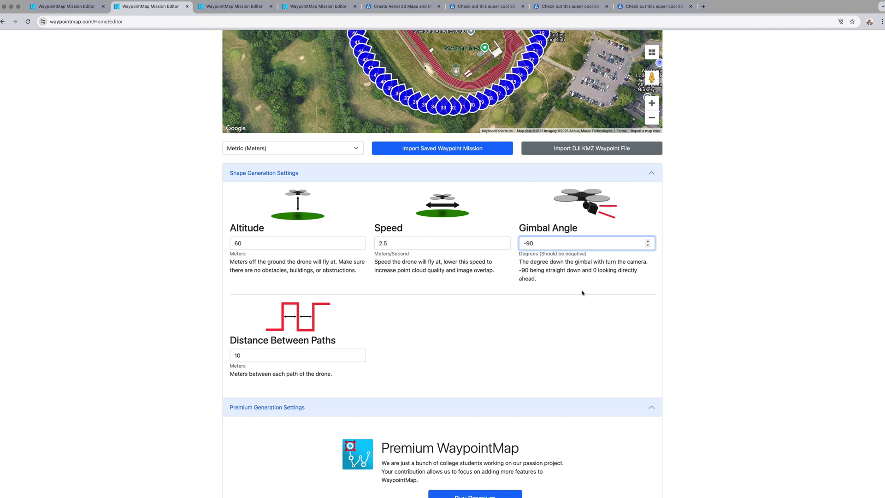
pyautogui.scroll(-5, 395, 342)
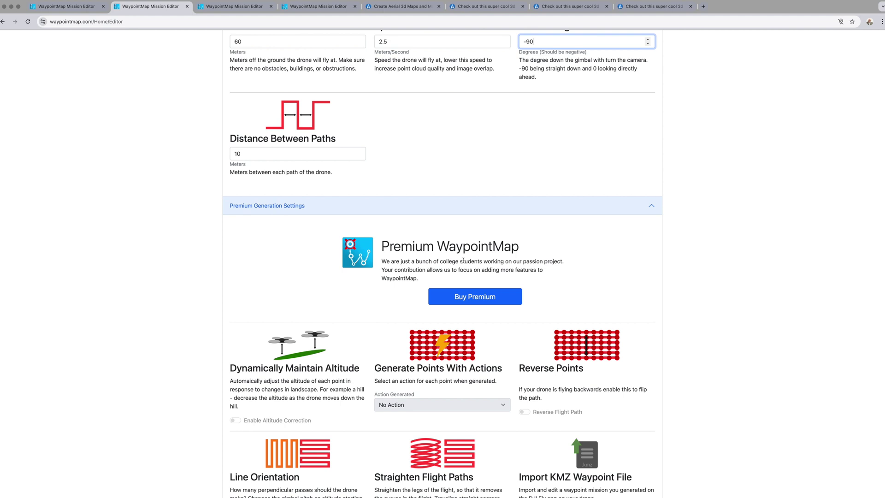
pyautogui.scroll(-4, 751, 291)
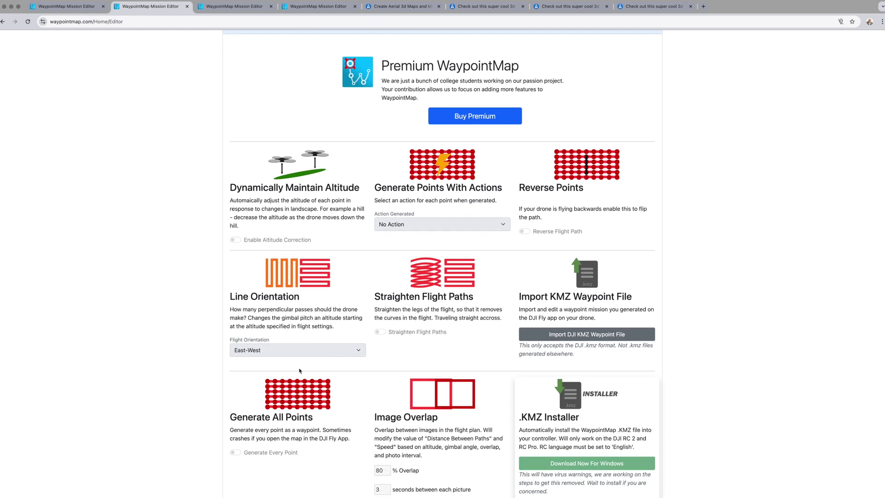
pyautogui.scroll(-3, 716, 261)
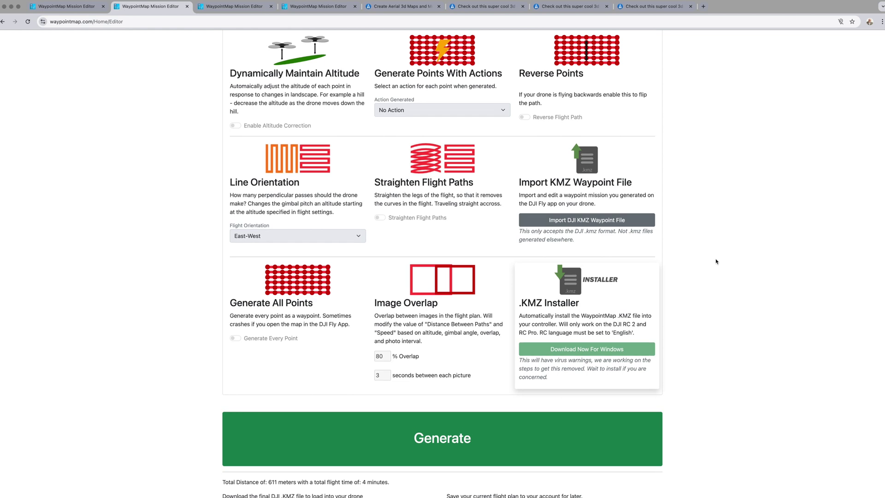
pyautogui.scroll(-4, 717, 261)
pyautogui.click(483, 371)
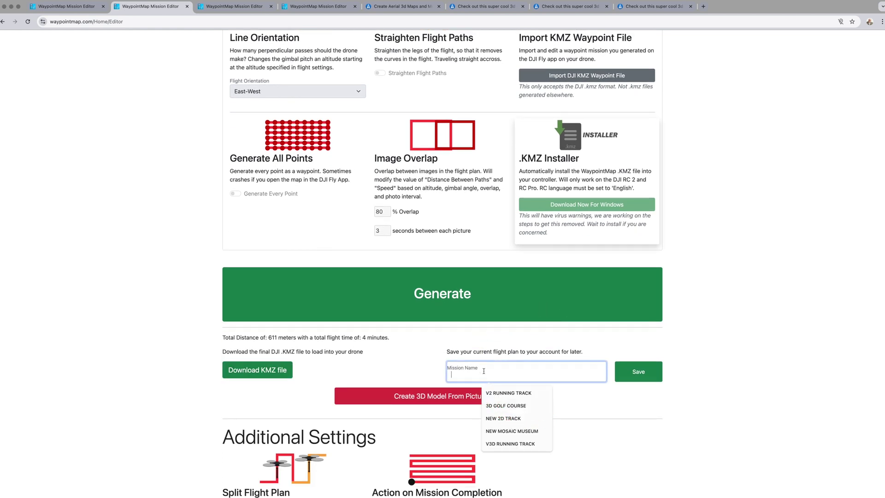
pyautogui.click(255, 370)
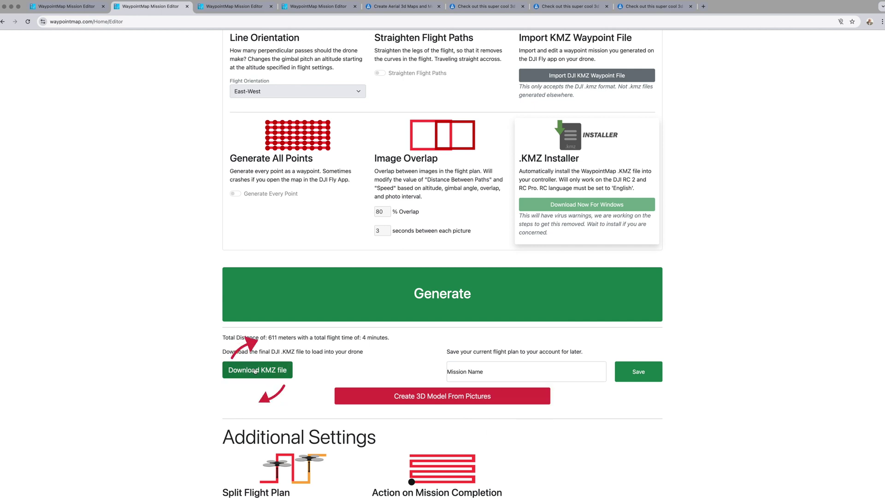
pyautogui.click(255, 371)
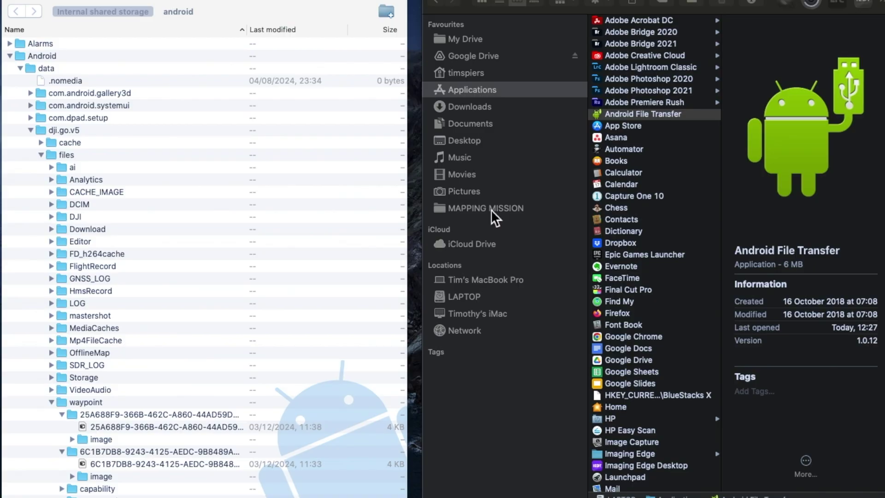
# Step: Open Finder's MAPPING MISSION folder beside the controller's waypoint folder in Android File Transfer
pyautogui.click(491, 209)
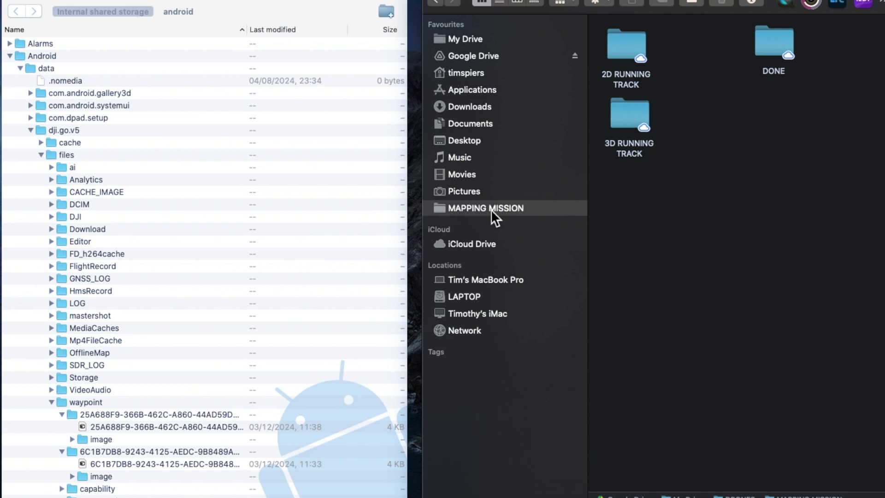
# Step: Copy the controller's mission KMZ into 2D RUNNING TRACK and add an -OLD suffix to its name
pyautogui.doubleClick(631, 47)
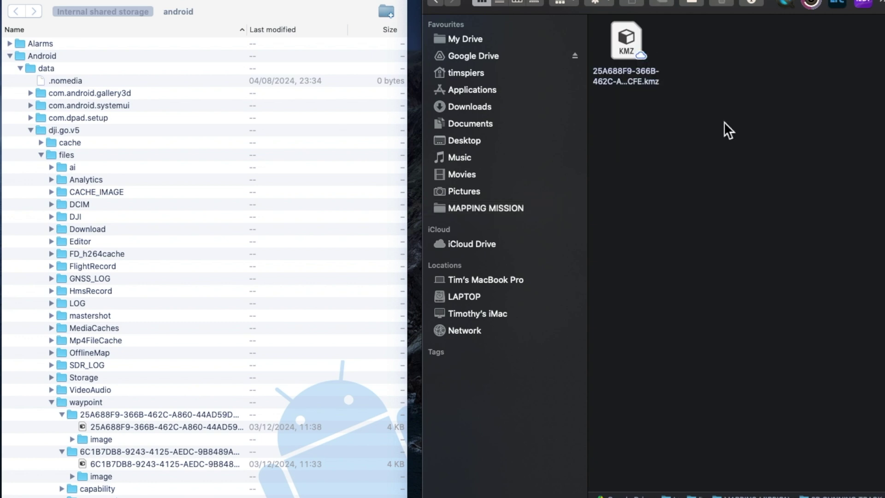
pyautogui.moveTo(143, 426); pyautogui.dragTo(767, 50)
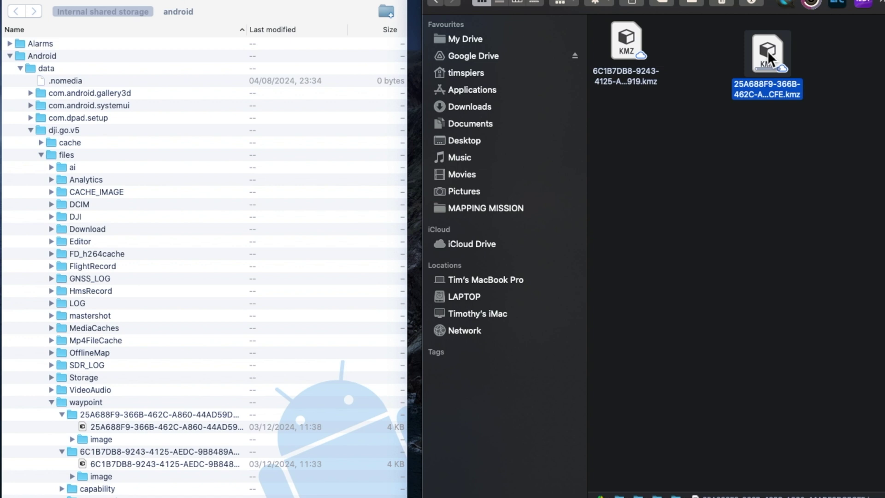
pyautogui.click(766, 94)
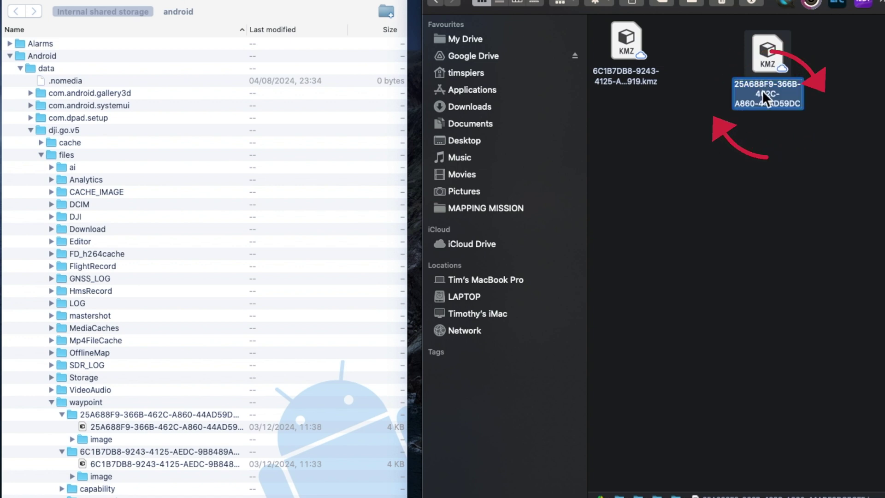
pyautogui.press('Right')
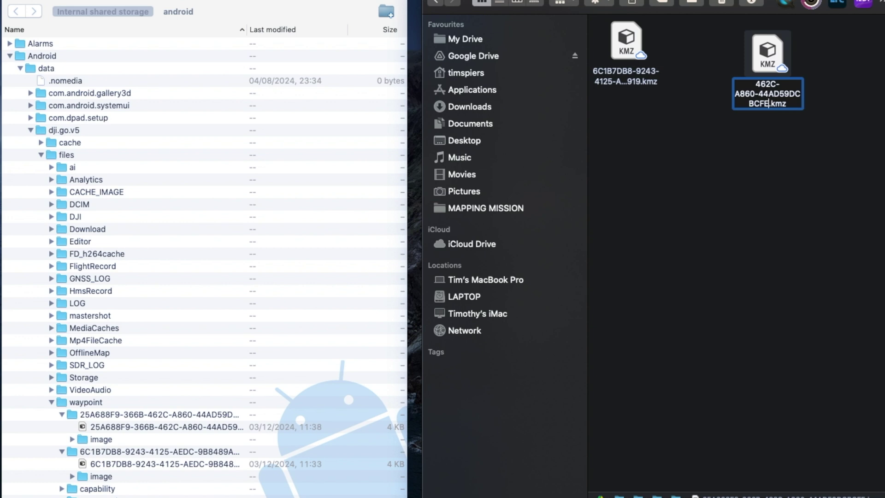
pyautogui.write('-OLD')
pyautogui.click(771, 168)
# Step: Rename the new mission KMZ by pasting in the original file name
pyautogui.click(627, 73)
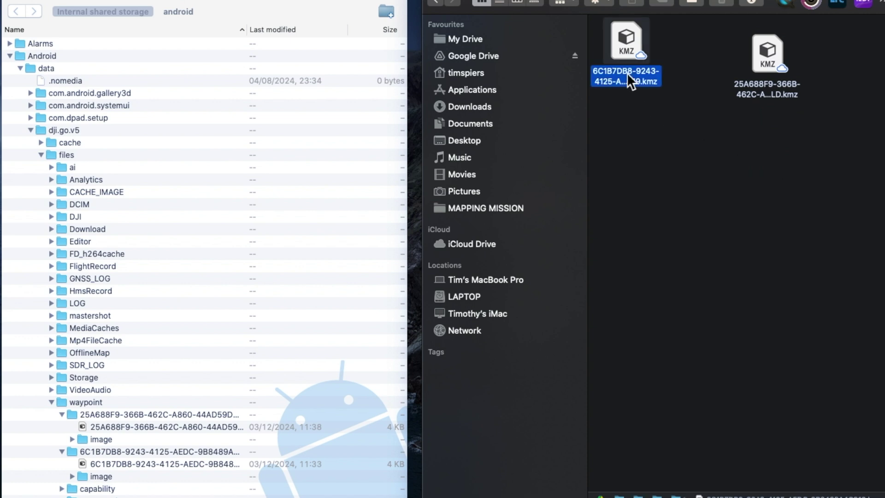
pyautogui.press('Return')
pyautogui.press('super+v')
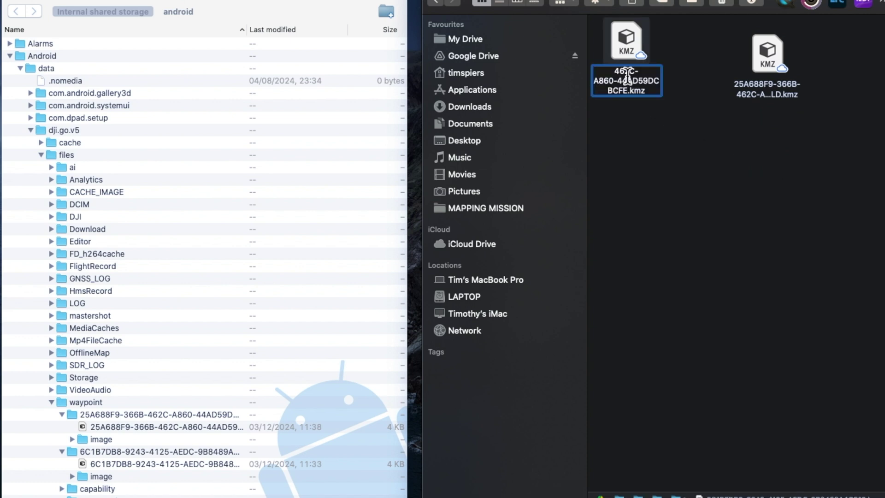
pyautogui.click(682, 105)
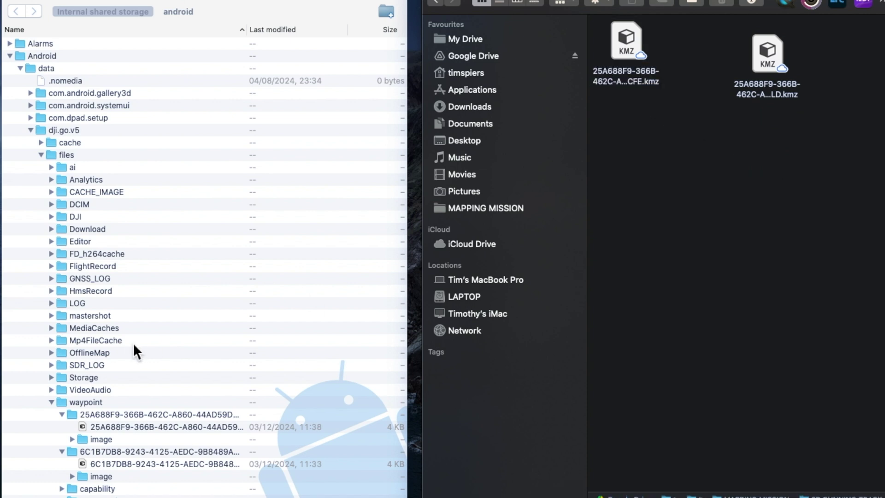
pyautogui.click(139, 428)
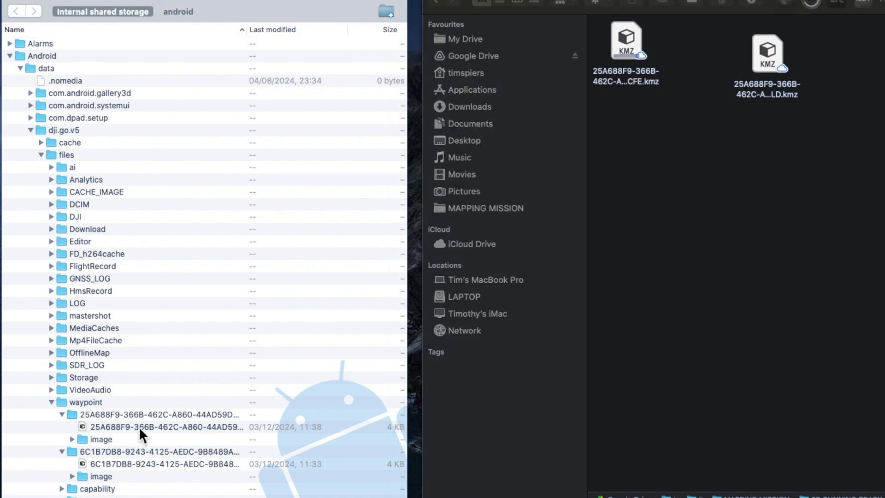
# Step: Permanently delete the original 25A688F9 KMZ from the controller, then copy the renamed KMZ there
pyautogui.click(139, 427)
pyautogui.rightClick(139, 427)
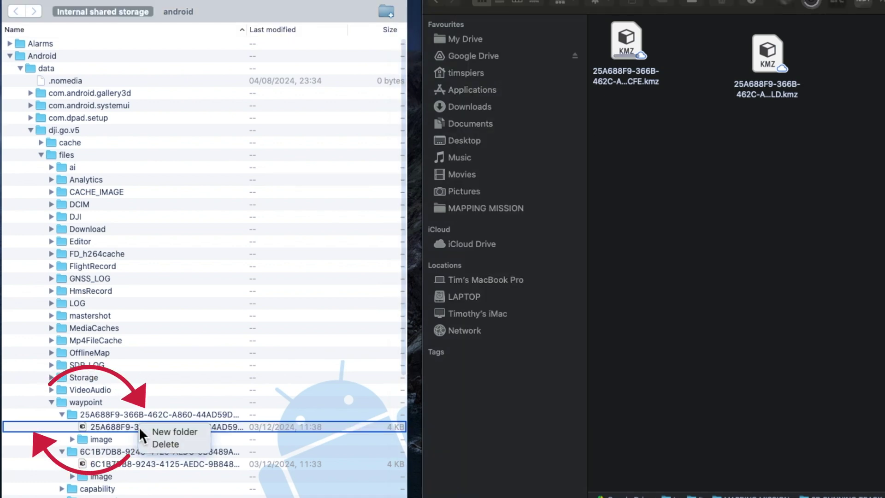
pyautogui.click(170, 445)
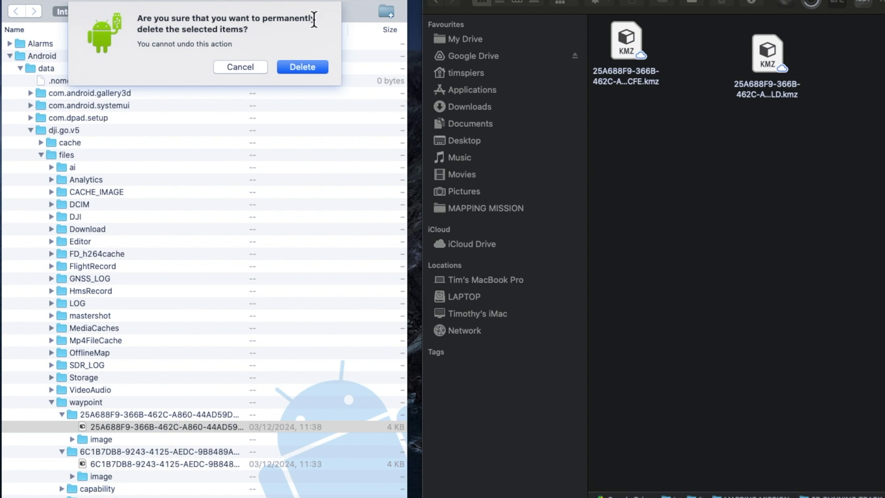
pyautogui.click(309, 68)
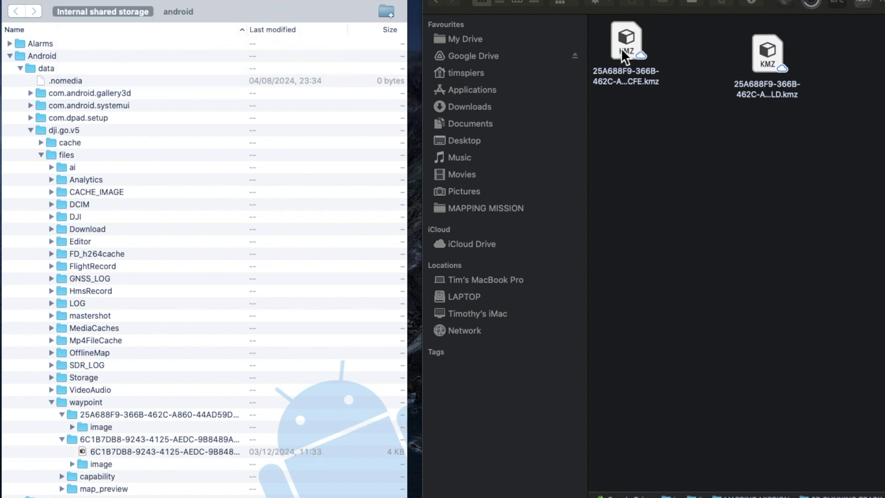
pyautogui.moveTo(625, 53); pyautogui.dragTo(108, 419)
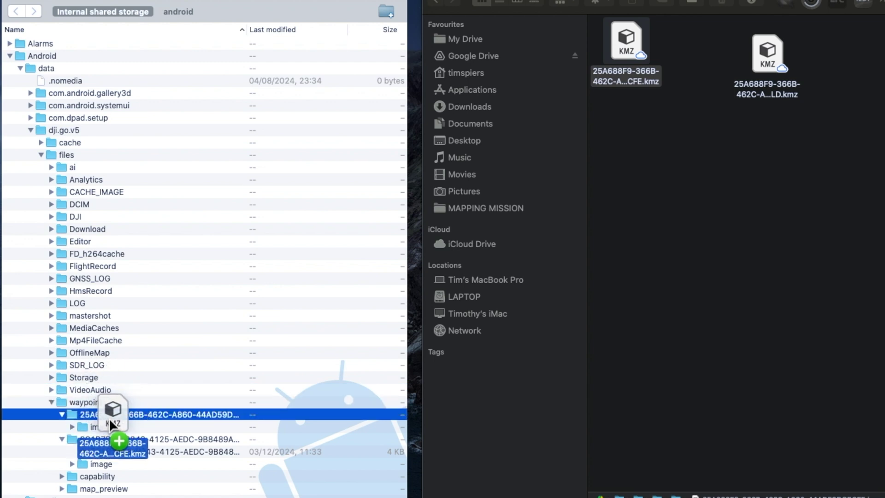